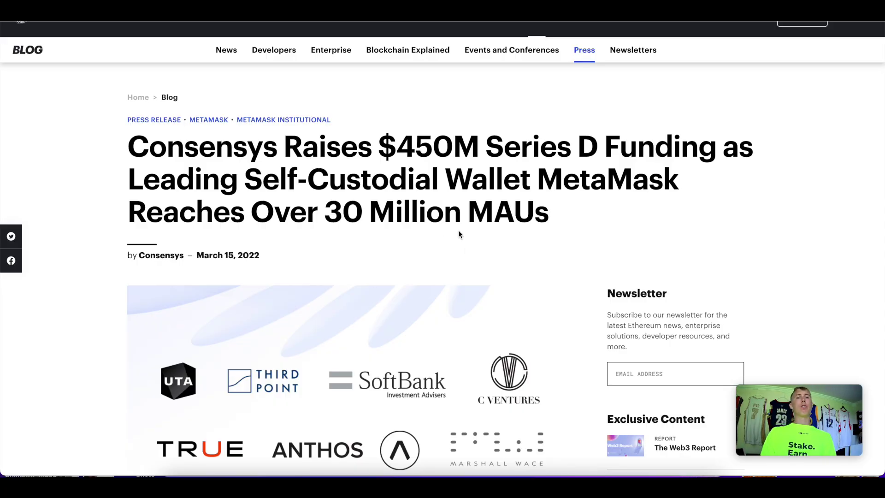
Read the $450M Series D article, highlighting '50M Series D' and then 'MetaMask' in its headline
{"action": "scroll", "coordinate": [460, 231], "scroll_direction": "down", "scroll_amount": 1}
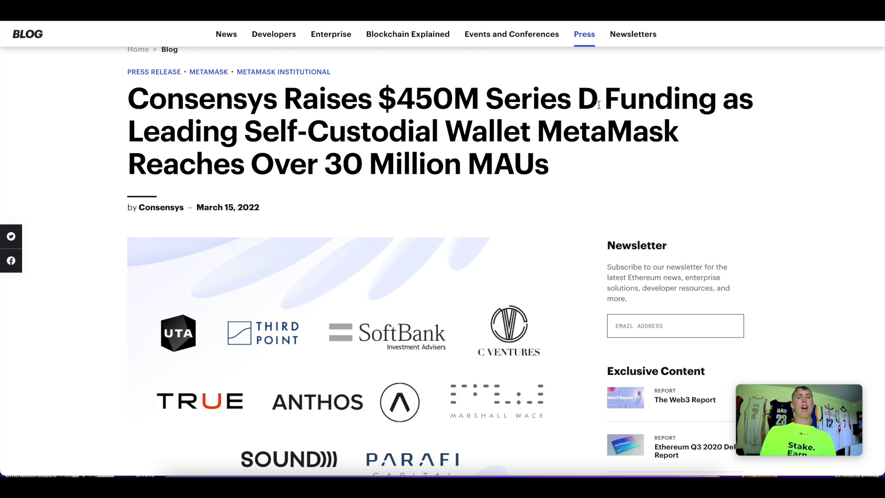
{"action": "left_click_drag", "start_coordinate": [596, 103], "coordinate": [415, 99]}
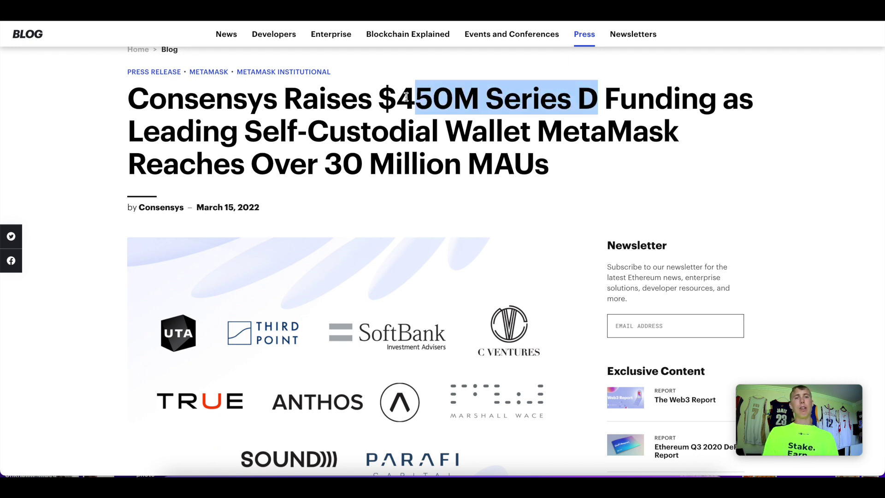
{"action": "scroll", "coordinate": [568, 177], "scroll_direction": "down", "scroll_amount": 1}
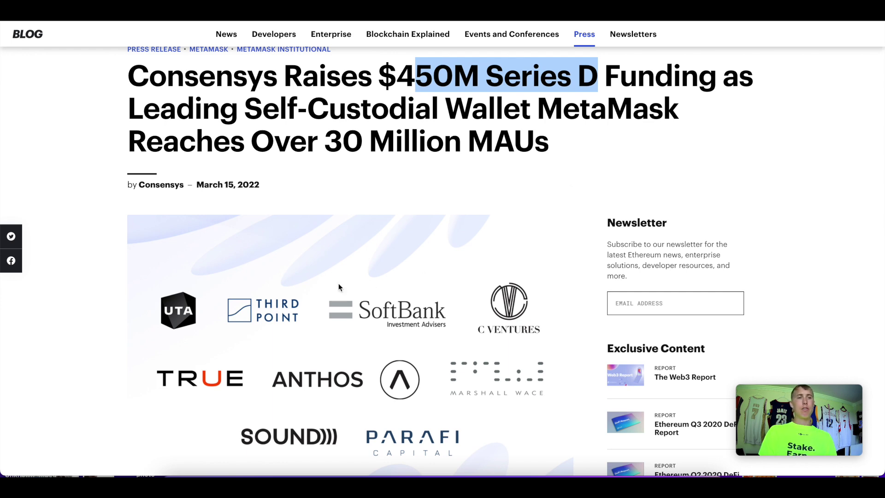
{"action": "scroll", "coordinate": [444, 344], "scroll_direction": "down", "scroll_amount": 3}
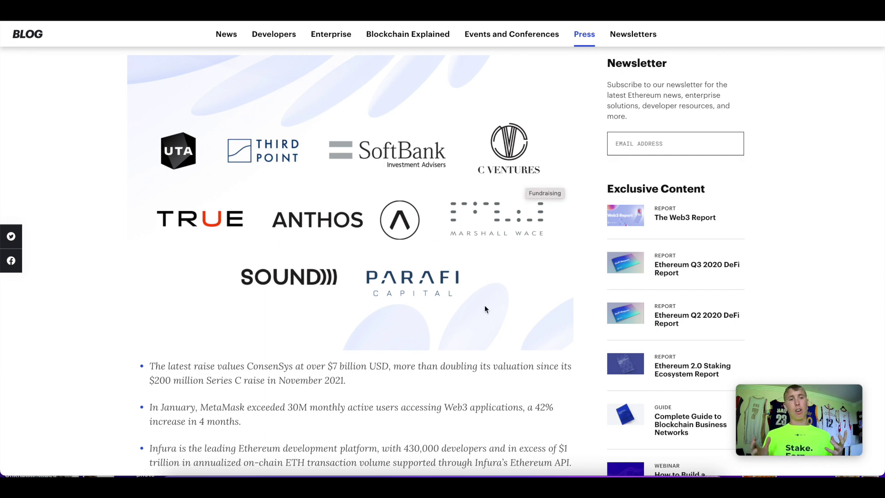
{"action": "scroll", "coordinate": [485, 305], "scroll_direction": "down", "scroll_amount": 3}
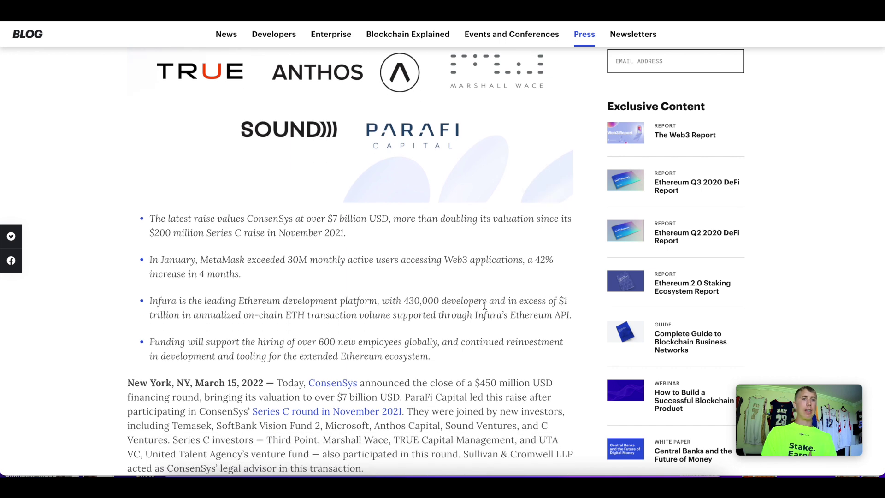
{"action": "scroll", "coordinate": [485, 305], "scroll_direction": "up", "scroll_amount": 8}
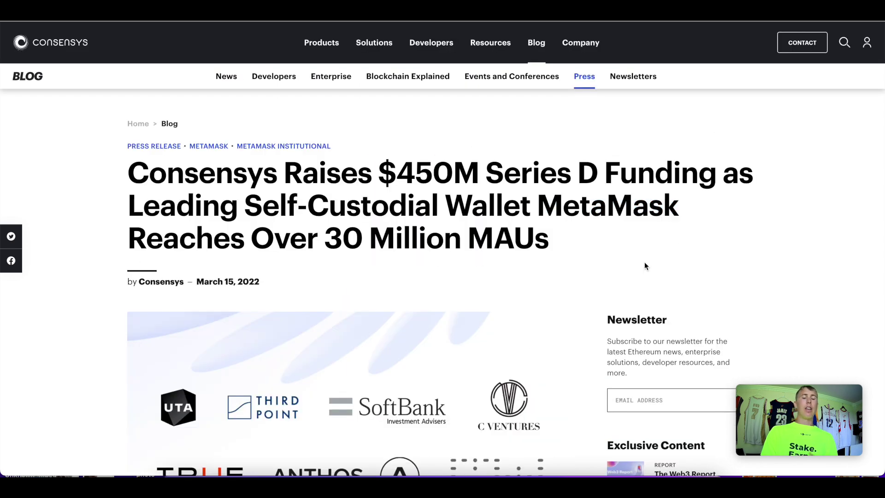
{"action": "double_click", "coordinate": [606, 212]}
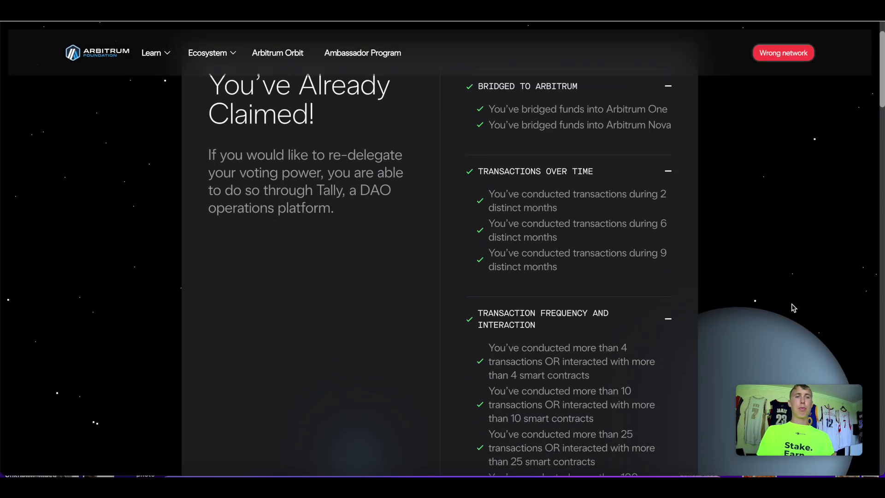
{"action": "scroll", "coordinate": [794, 308], "scroll_direction": "up", "scroll_amount": 1}
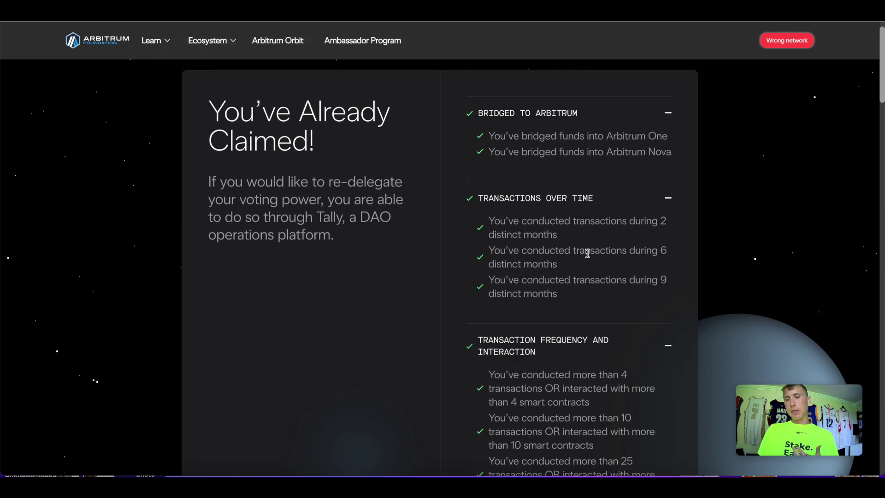
{"action": "scroll", "coordinate": [587, 253], "scroll_direction": "down", "scroll_amount": 2}
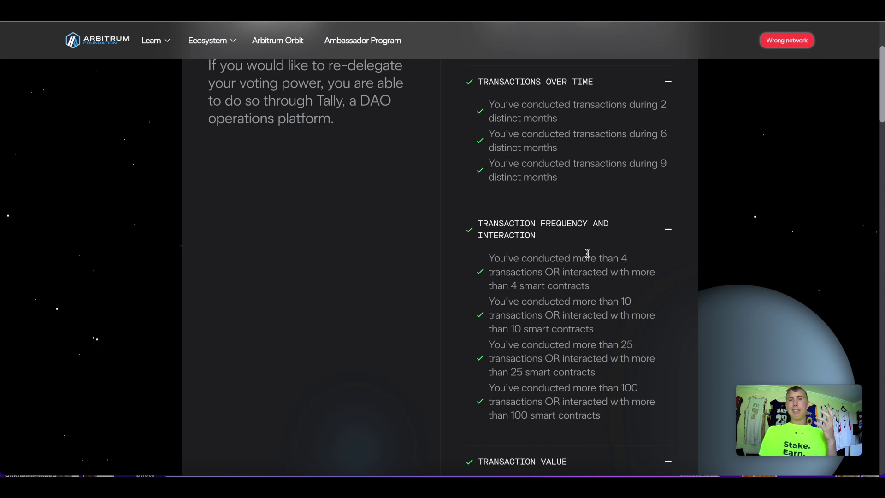
{"action": "scroll", "coordinate": [582, 271], "scroll_direction": "down", "scroll_amount": 1}
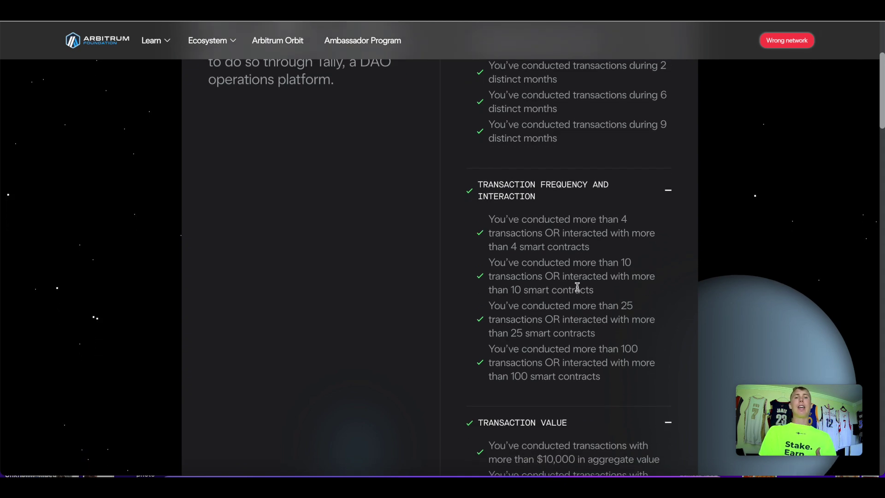
{"action": "scroll", "coordinate": [592, 350], "scroll_direction": "down", "scroll_amount": 4}
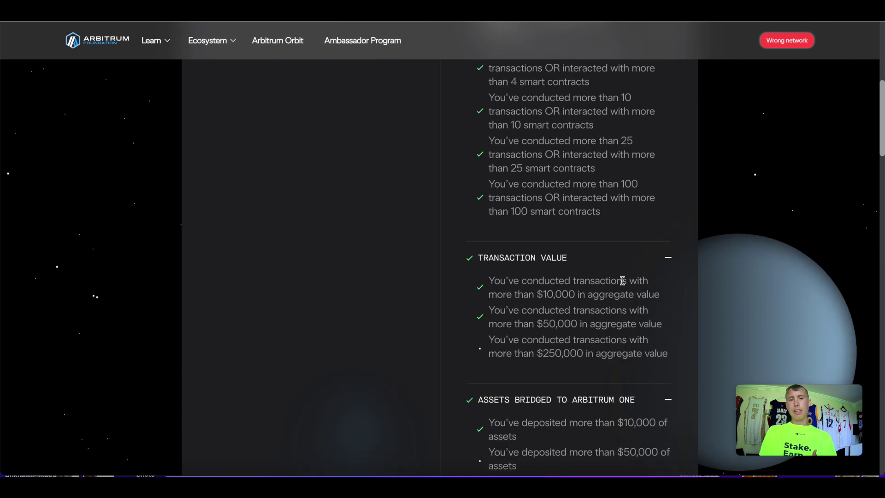
{"action": "scroll", "coordinate": [622, 280], "scroll_direction": "up", "scroll_amount": 8}
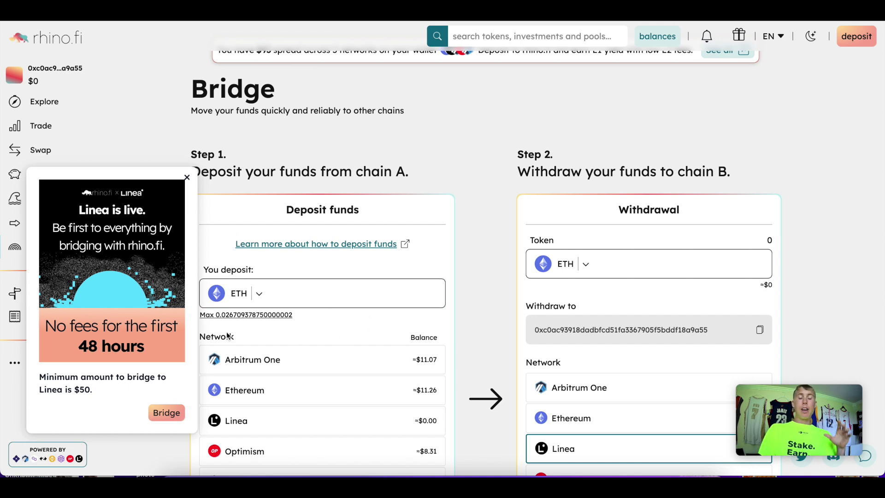
Scroll the rhino.fi bridge page to see all deposit networks, including Linea
{"action": "scroll", "coordinate": [227, 335], "scroll_direction": "down", "scroll_amount": 2}
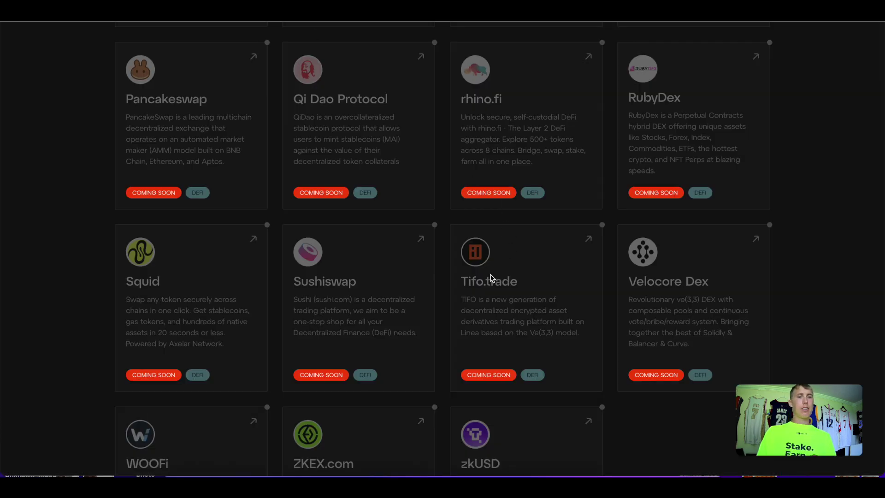
Scroll through the Defi and Mainnet filtered Linea project cards
{"action": "scroll", "coordinate": [369, 248], "scroll_direction": "up", "scroll_amount": 15}
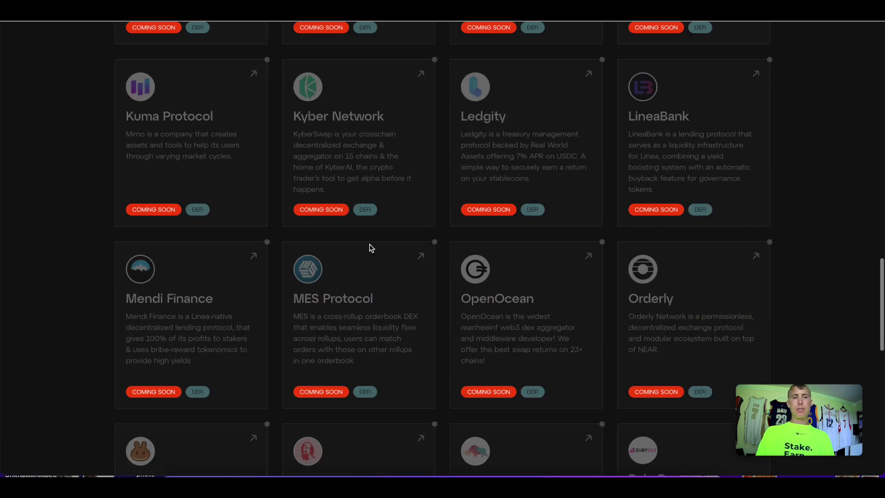
{"action": "scroll", "coordinate": [370, 248], "scroll_direction": "up", "scroll_amount": 10}
{"action": "scroll", "coordinate": [370, 251], "scroll_direction": "down", "scroll_amount": 5}
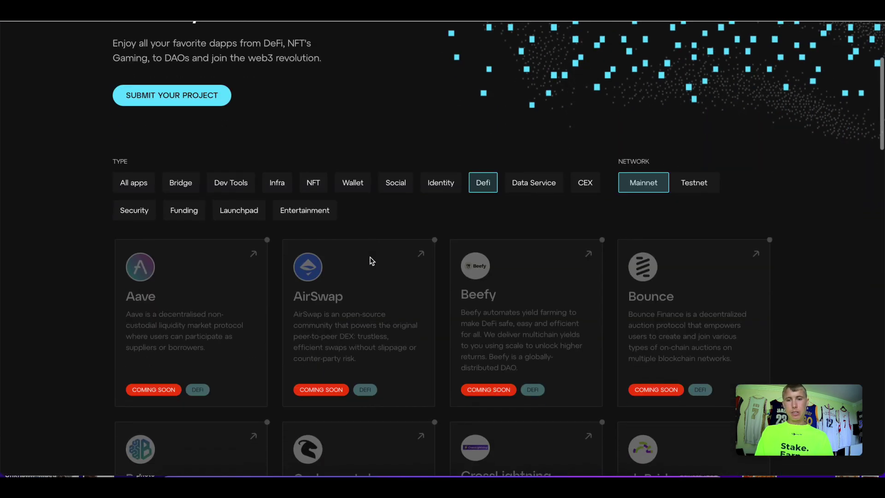
{"action": "scroll", "coordinate": [371, 261], "scroll_direction": "down", "scroll_amount": 1}
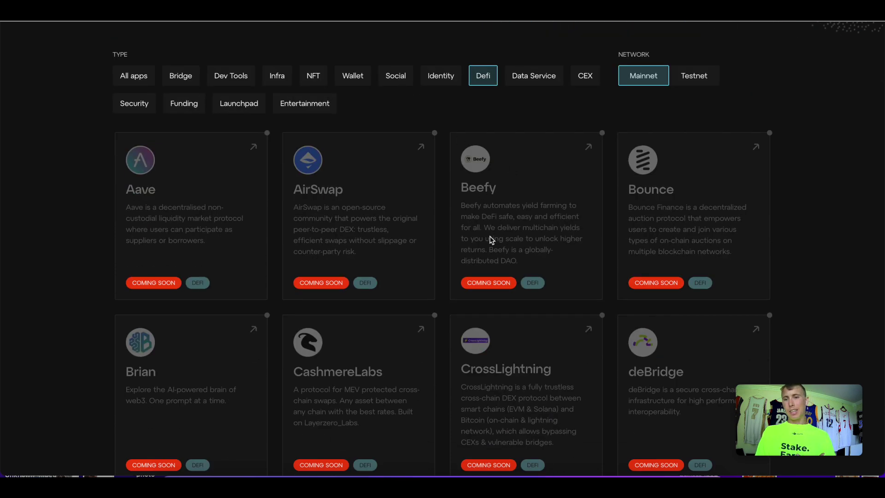
{"action": "scroll", "coordinate": [376, 258], "scroll_direction": "down", "scroll_amount": 3}
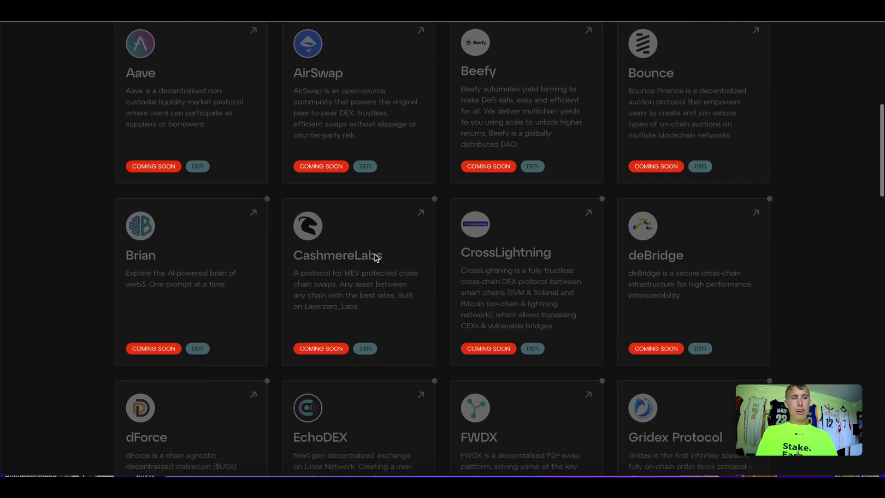
{"action": "scroll", "coordinate": [396, 297], "scroll_direction": "down", "scroll_amount": 8}
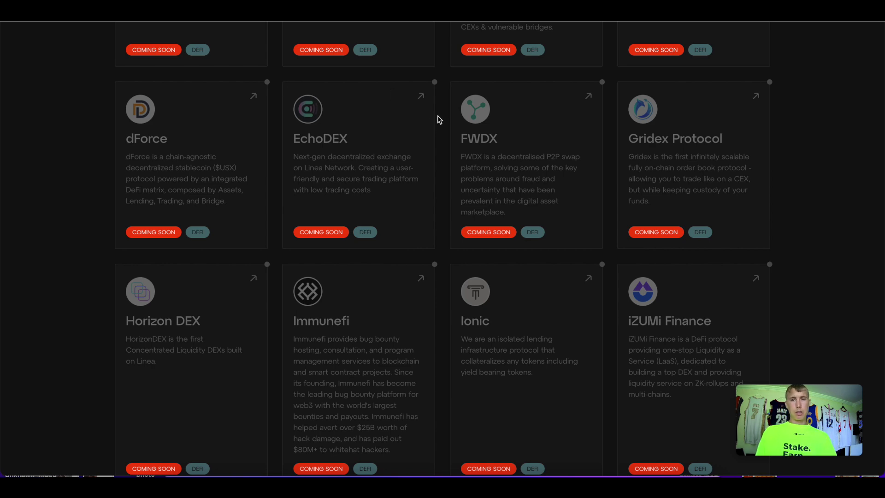
{"action": "scroll", "coordinate": [467, 231], "scroll_direction": "down", "scroll_amount": 5}
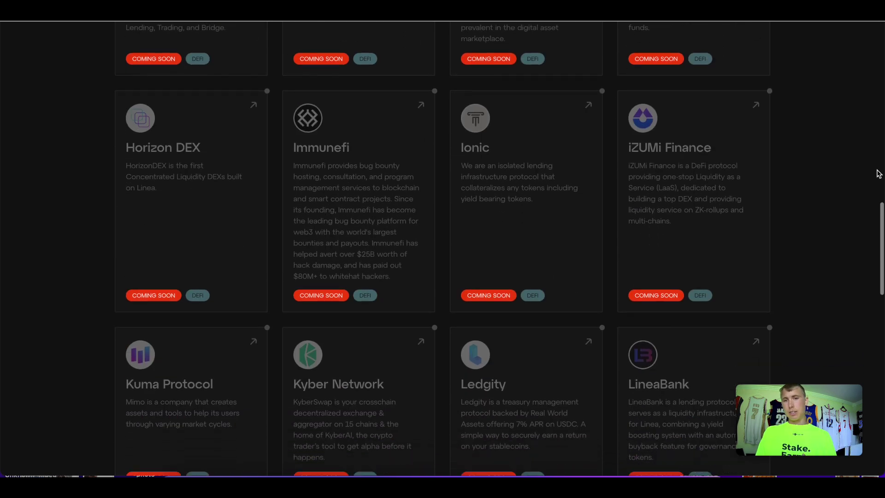
{"action": "scroll", "coordinate": [668, 305], "scroll_direction": "down", "scroll_amount": 5}
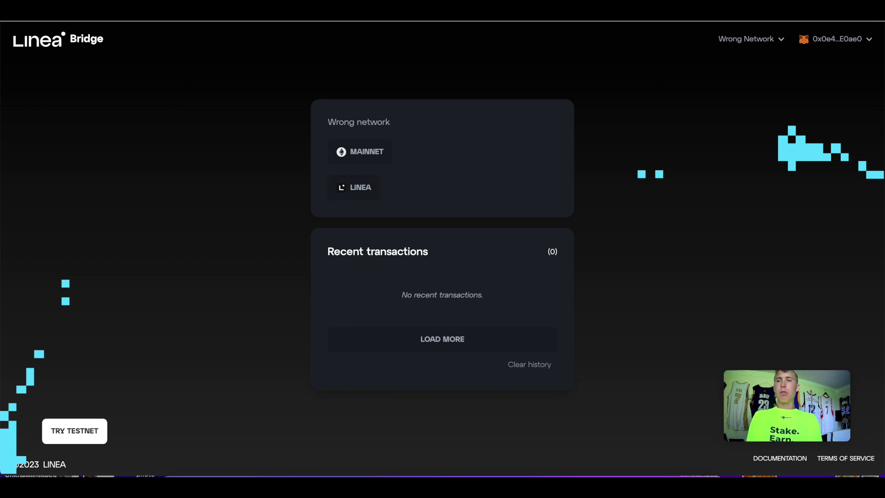
Open a new Brave browser tab
{"action": "key", "text": "ctrl+t"}
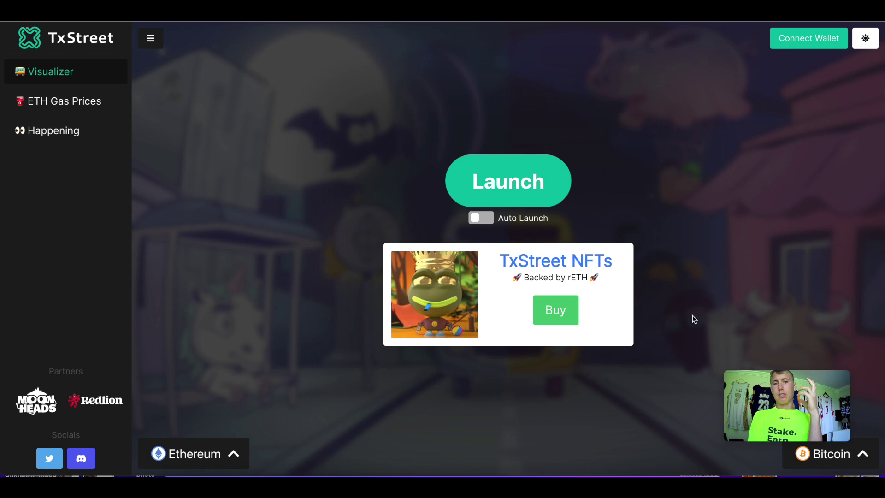
Launch the TxStreet visualizer and scroll through its Ethereum and Bitcoin transaction street view
{"action": "left_click", "coordinate": [537, 206]}
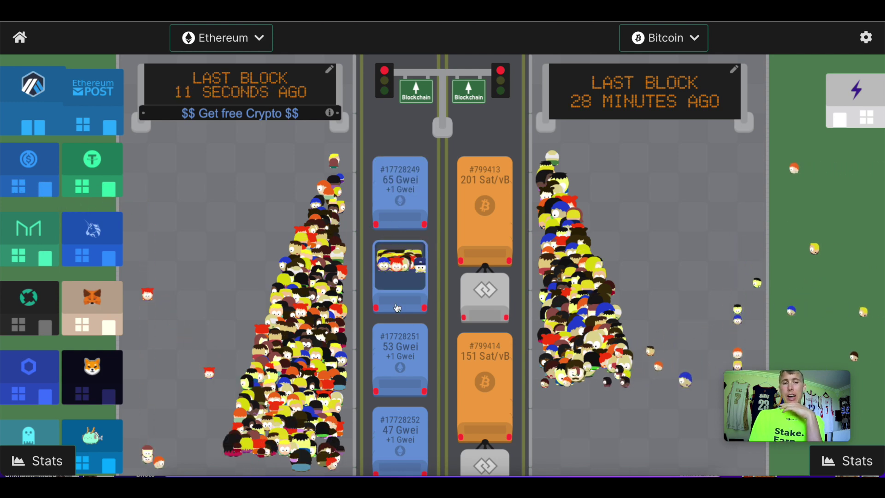
{"action": "scroll", "coordinate": [403, 159], "scroll_direction": "down", "scroll_amount": 6}
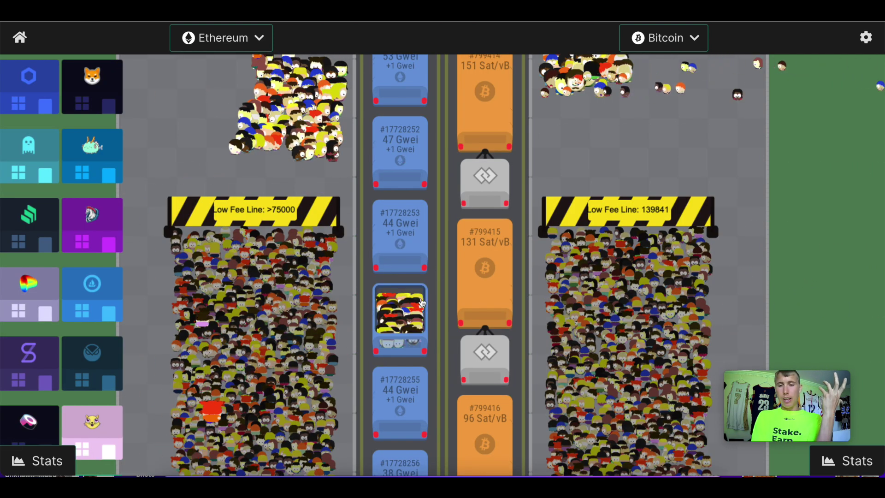
{"action": "scroll", "coordinate": [382, 185], "scroll_direction": "up", "scroll_amount": 1}
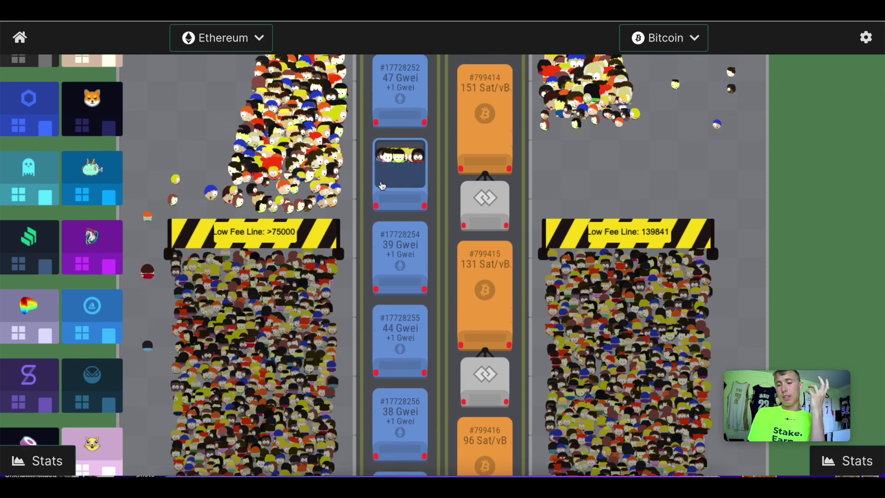
{"action": "scroll", "coordinate": [382, 186], "scroll_direction": "down", "scroll_amount": 6}
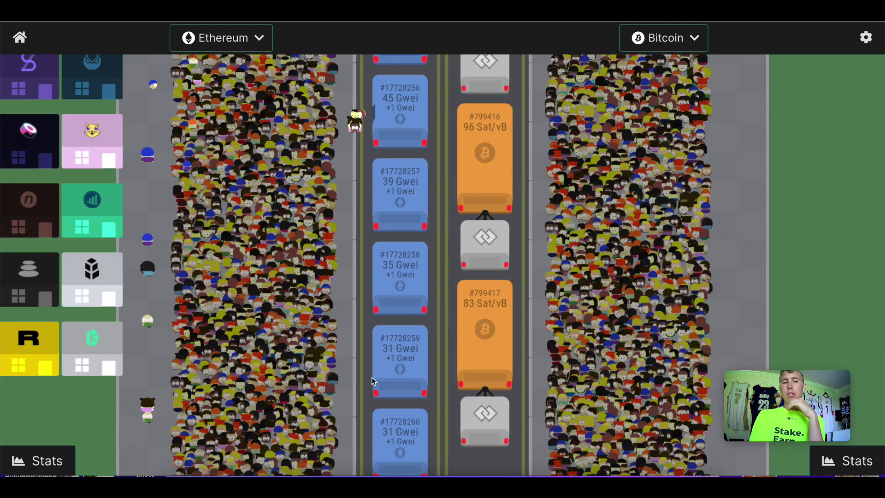
{"action": "scroll", "coordinate": [402, 375], "scroll_direction": "up", "scroll_amount": 6}
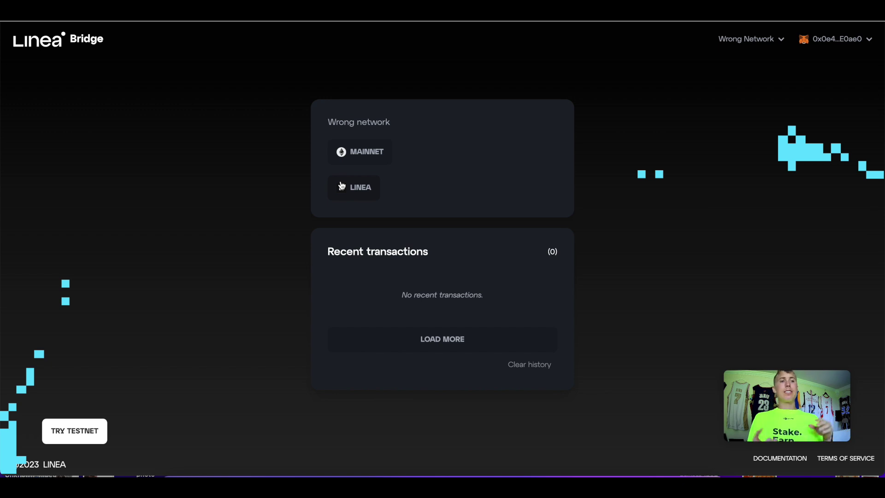
Switch the Linea Bridge to the LINEA network
{"action": "left_click", "coordinate": [342, 185]}
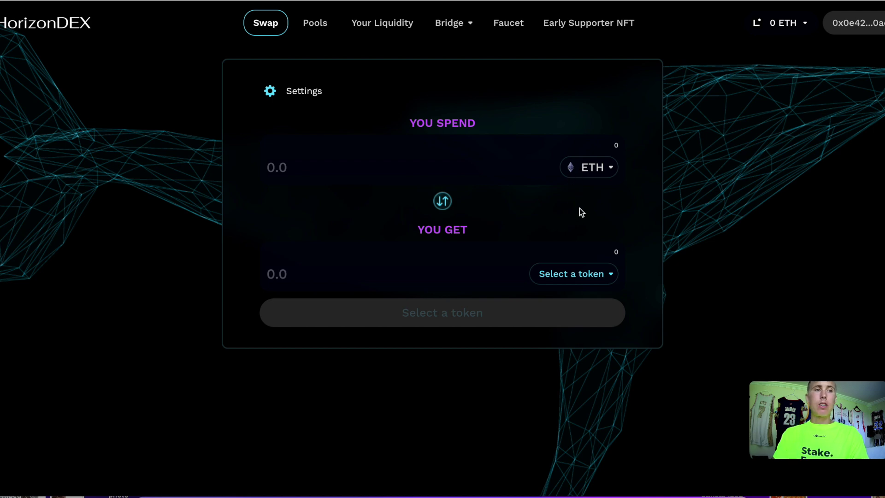
{"action": "left_click", "coordinate": [594, 274]}
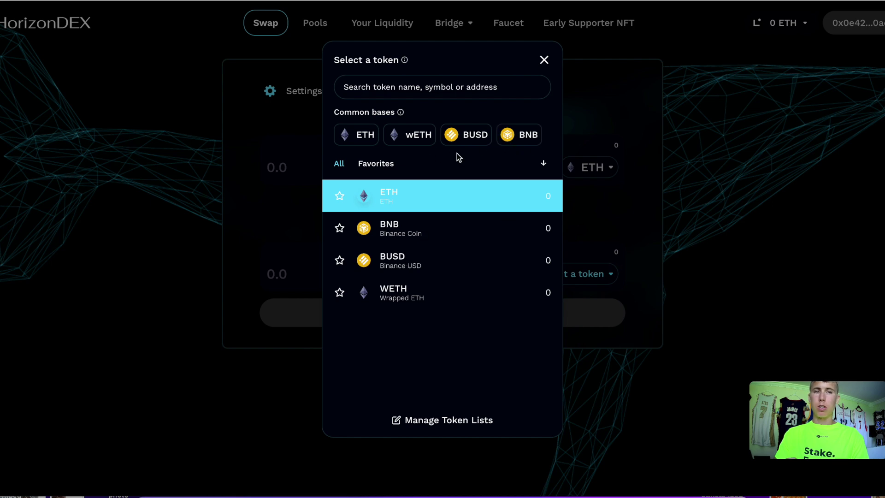
{"action": "left_click", "coordinate": [745, 166]}
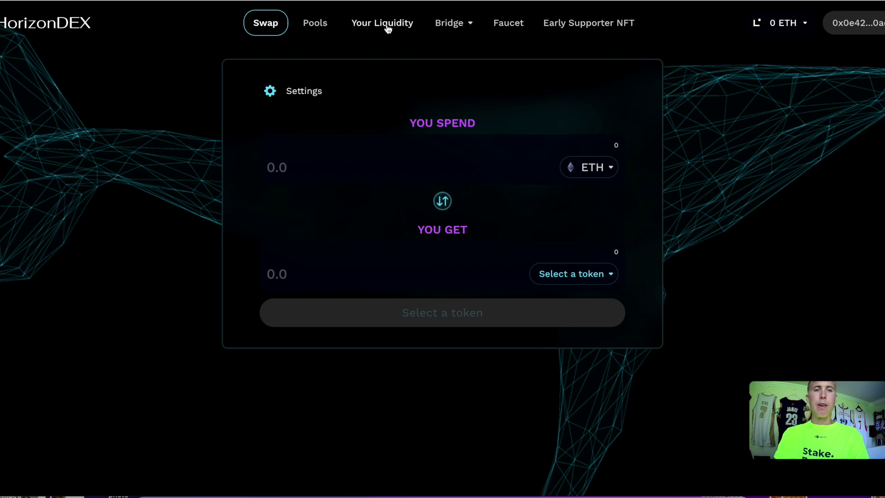
{"action": "left_click", "coordinate": [315, 22]}
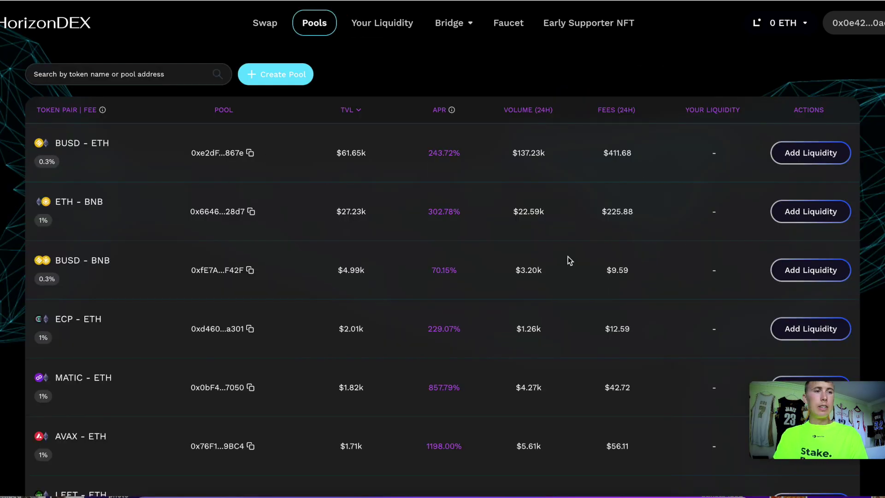
{"action": "scroll", "coordinate": [376, 249], "scroll_direction": "down", "scroll_amount": 1}
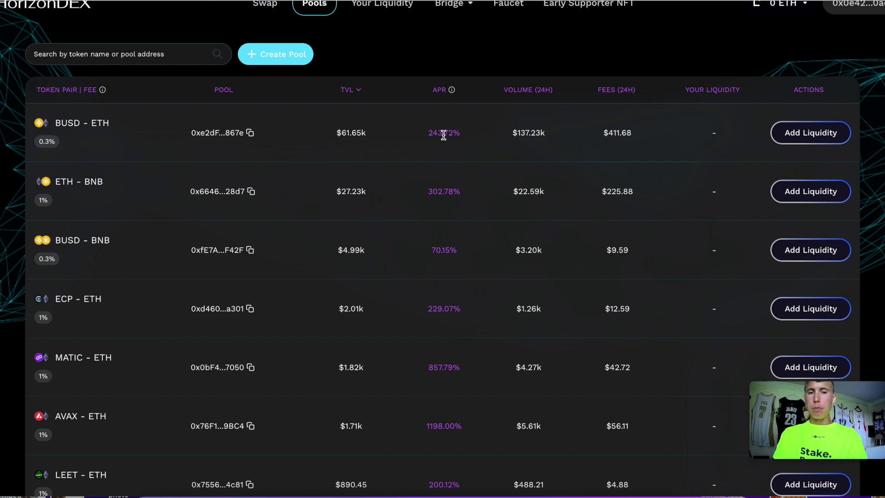
{"action": "triple_click", "coordinate": [444, 134]}
{"action": "scroll", "coordinate": [494, 267], "scroll_direction": "down", "scroll_amount": 2}
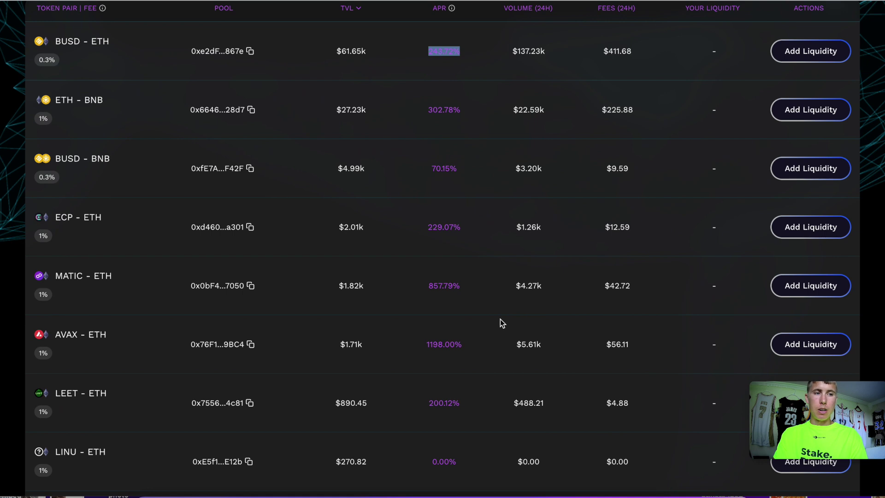
{"action": "scroll", "coordinate": [514, 346], "scroll_direction": "down", "scroll_amount": 2}
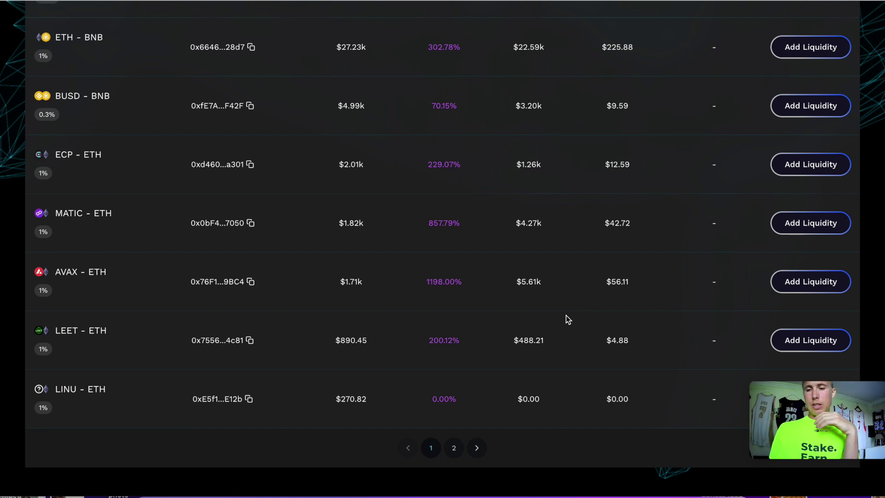
{"action": "scroll", "coordinate": [566, 315], "scroll_direction": "up", "scroll_amount": 4}
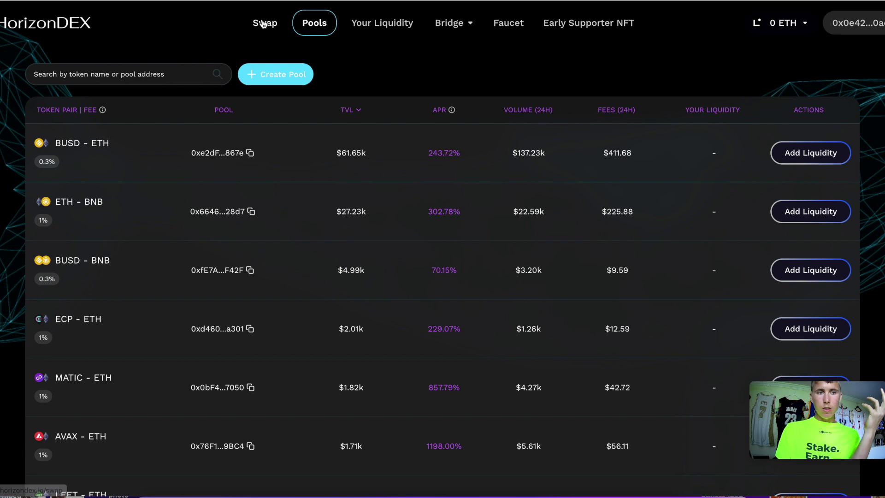
{"action": "left_click", "coordinate": [265, 23]}
Browse HorizonDEX's list of swappable tokens and close it without choosing one
{"action": "left_click", "coordinate": [552, 164]}
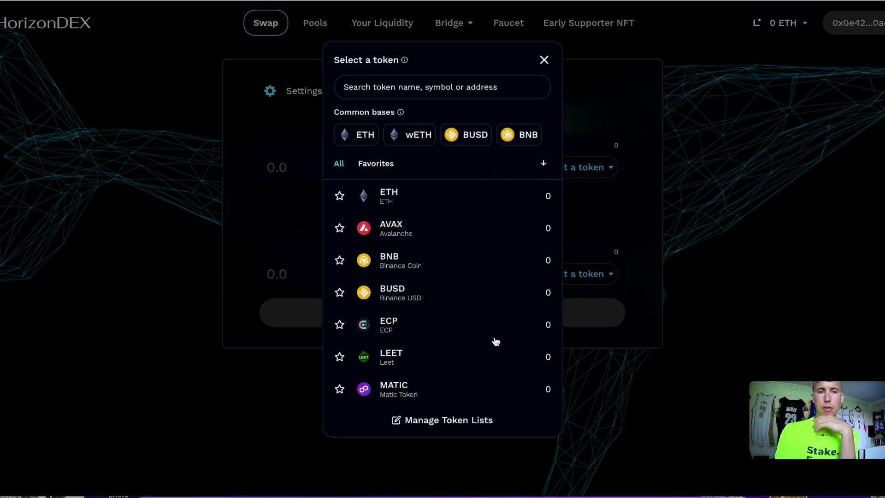
{"action": "scroll", "coordinate": [494, 338], "scroll_direction": "down", "scroll_amount": 2}
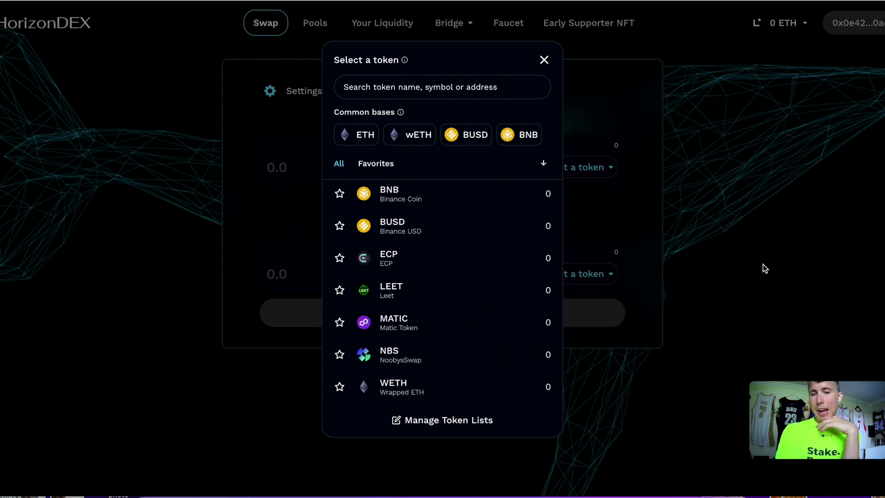
{"action": "left_click", "coordinate": [600, 253]}
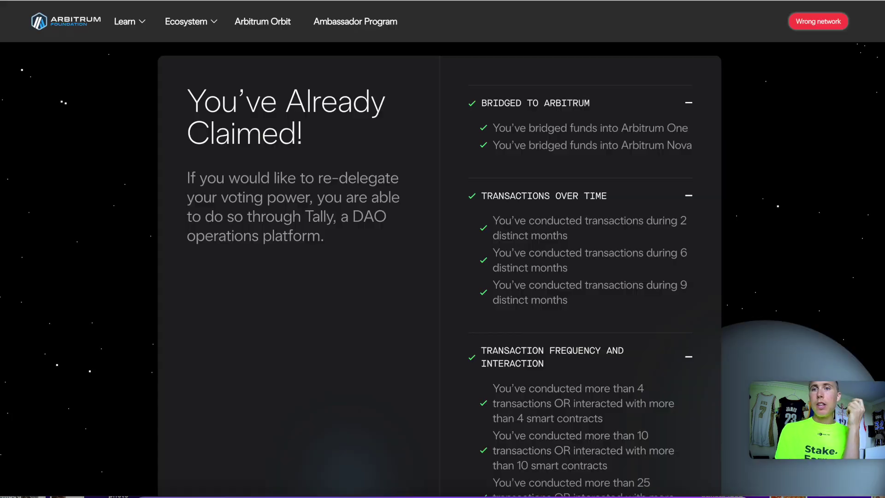
{"action": "scroll", "coordinate": [573, 263], "scroll_direction": "down", "scroll_amount": 5}
{"action": "scroll", "coordinate": [572, 260], "scroll_direction": "down", "scroll_amount": 6}
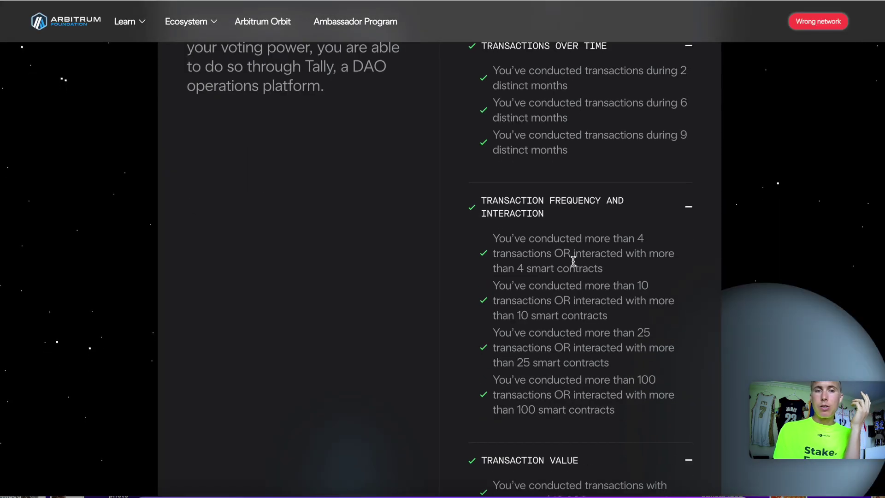
{"action": "left_click_drag", "start_coordinate": [492, 205], "coordinate": [693, 244]}
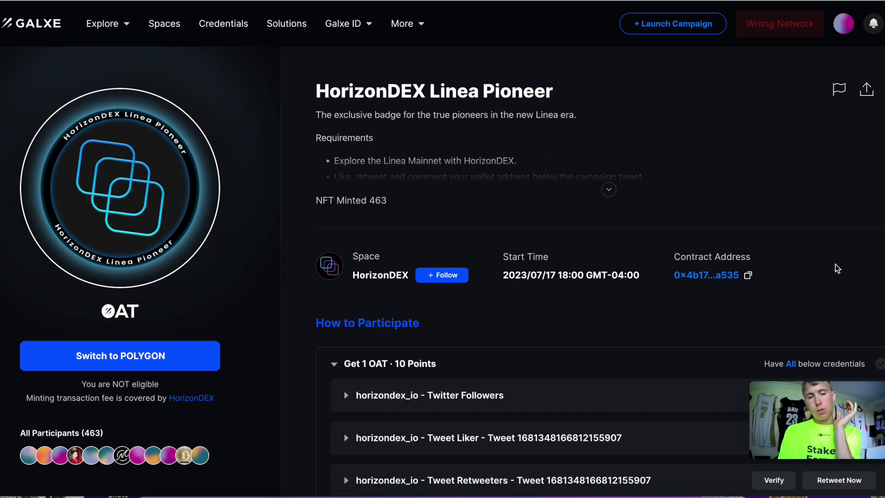
{"action": "scroll", "coordinate": [790, 269], "scroll_direction": "down", "scroll_amount": 3}
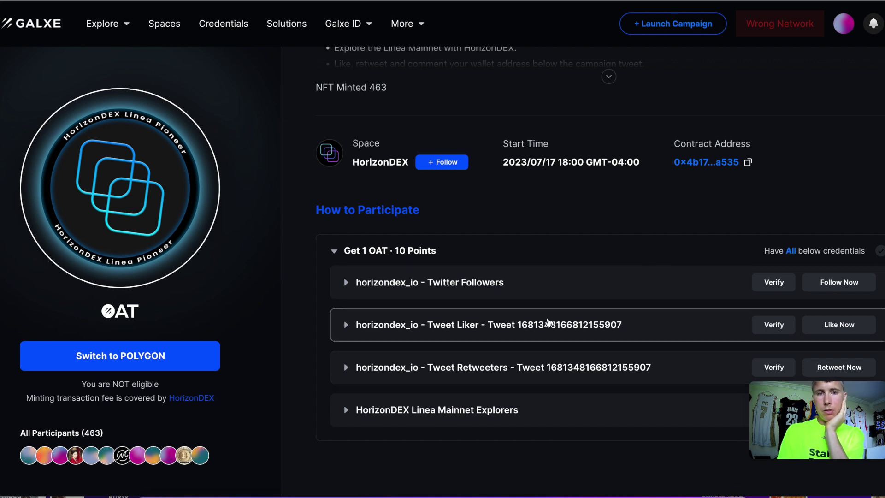
{"action": "left_click_drag", "start_coordinate": [815, 415], "coordinate": [835, 395]}
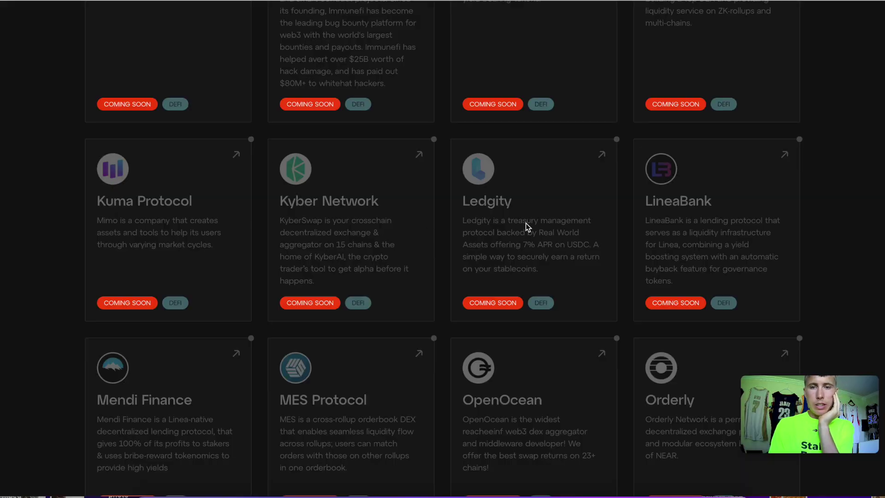
Scroll the Linea DeFi cards showing Mendi Finance, OpenOcean and rhino.fi
{"action": "scroll", "coordinate": [527, 223], "scroll_direction": "down", "scroll_amount": 6}
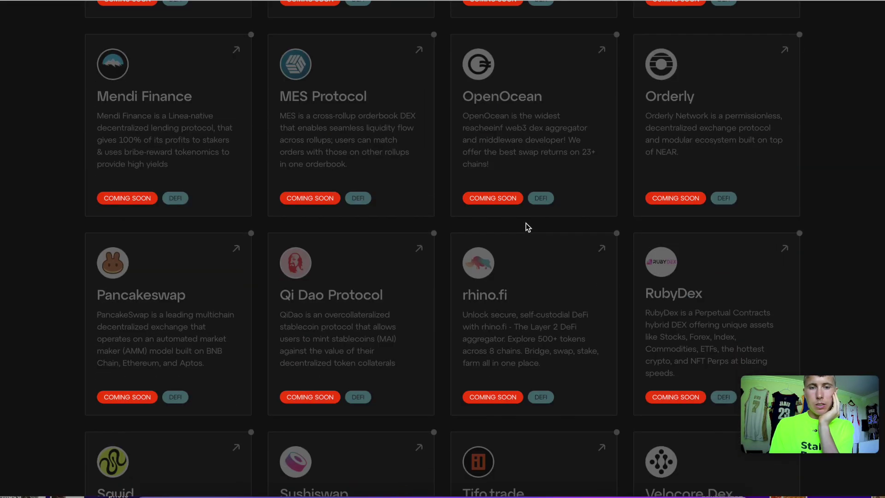
{"action": "scroll", "coordinate": [526, 223], "scroll_direction": "up", "scroll_amount": 9}
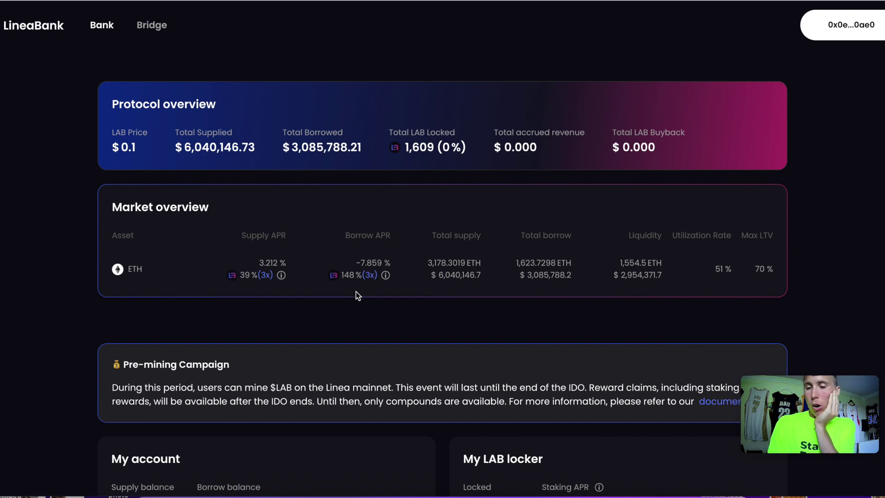
{"action": "scroll", "coordinate": [356, 291], "scroll_direction": "down", "scroll_amount": 10}
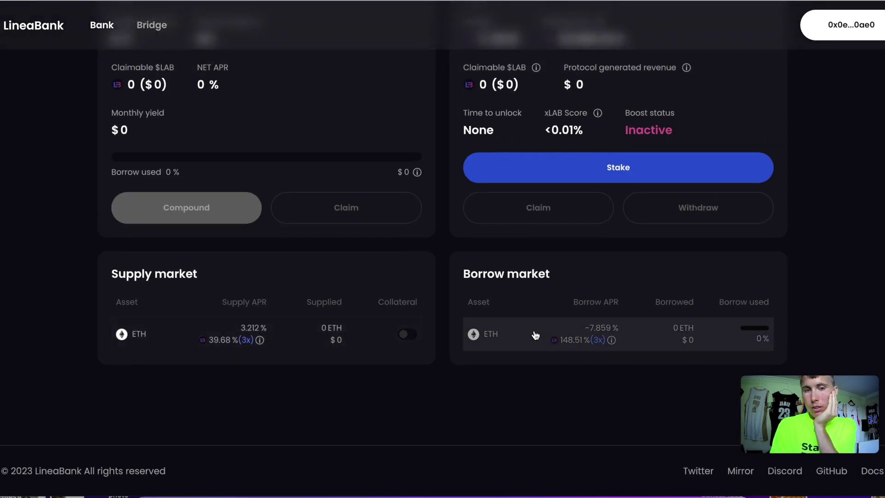
{"action": "scroll", "coordinate": [535, 335], "scroll_direction": "up", "scroll_amount": 6}
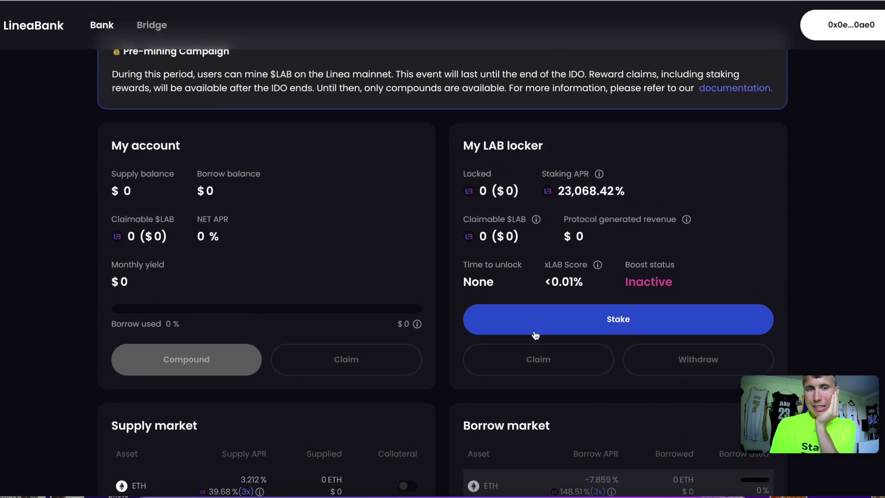
{"action": "scroll", "coordinate": [528, 345], "scroll_direction": "up", "scroll_amount": 2}
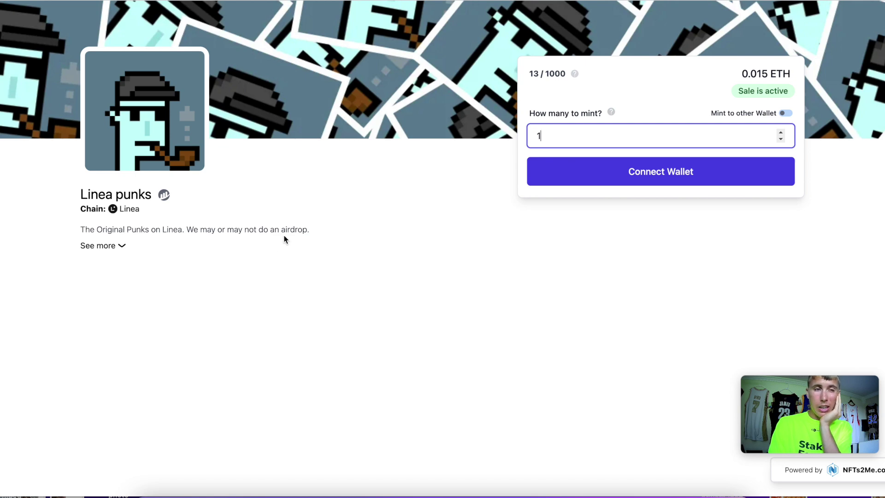
{"action": "left_click_drag", "start_coordinate": [316, 232], "coordinate": [266, 228]}
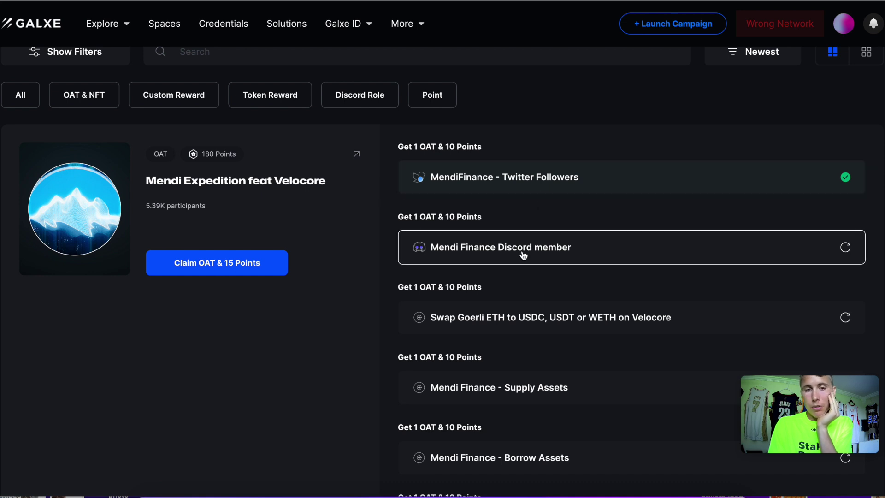
Scroll down Velocore's Swap page, set to sell ETH for USDC
{"action": "scroll", "coordinate": [528, 255], "scroll_direction": "down", "scroll_amount": 1}
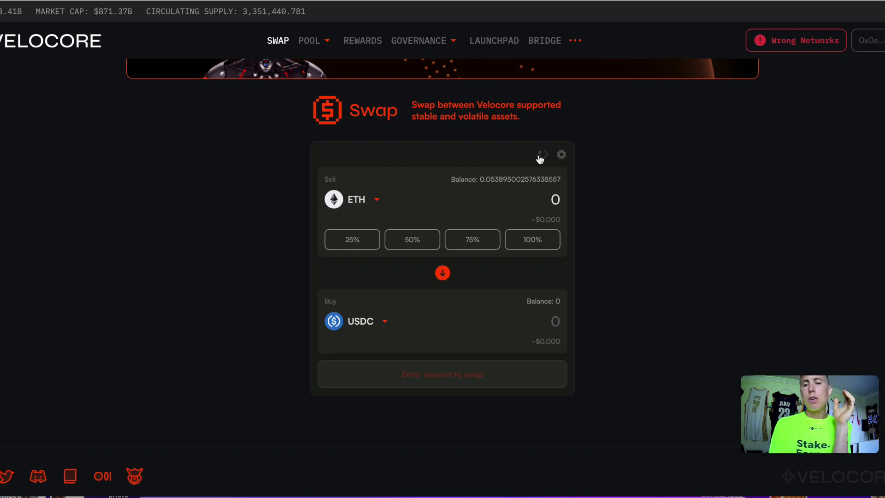
Switch to Mendi Finance, view the LGE deposit page, then return to Lending
{"action": "key", "text": "ctrl+Tab"}
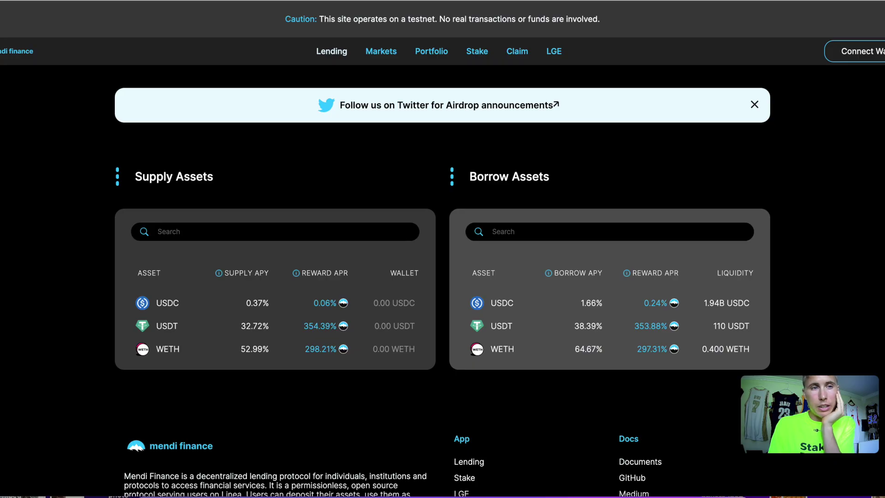
{"action": "left_click", "coordinate": [555, 54]}
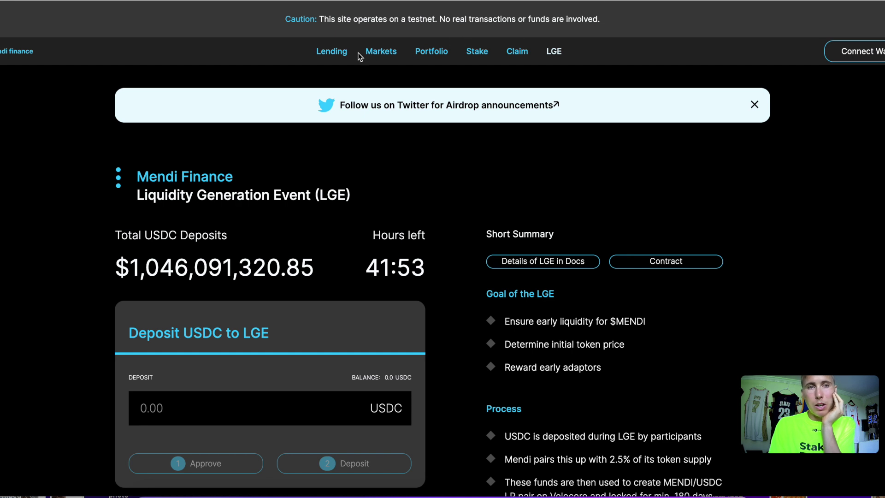
{"action": "left_click", "coordinate": [326, 53]}
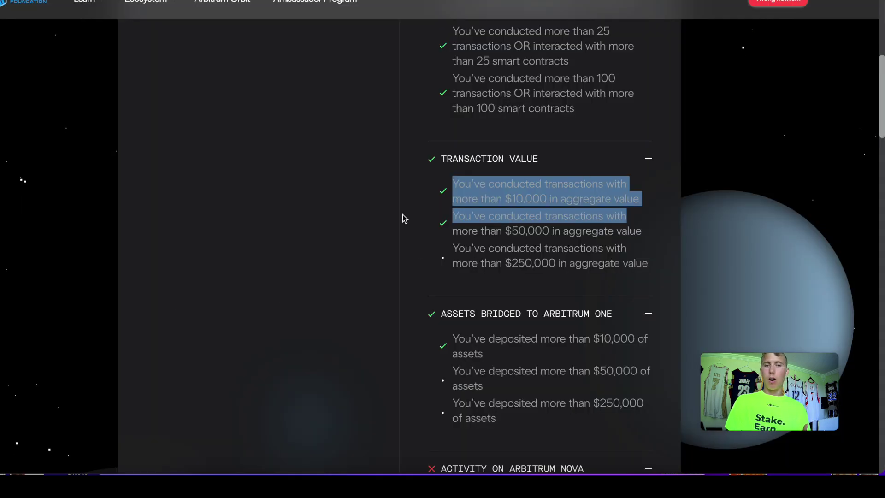
{"action": "scroll", "coordinate": [402, 217], "scroll_direction": "up", "scroll_amount": 10}
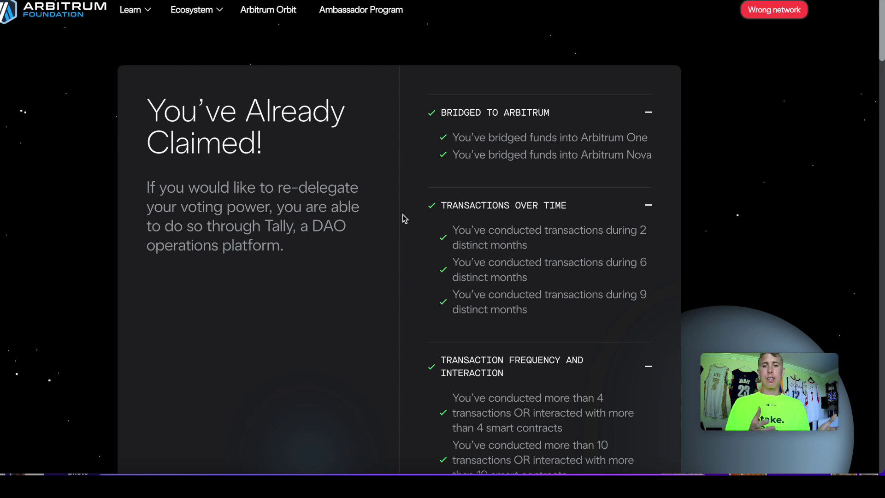
{"action": "scroll", "coordinate": [402, 214], "scroll_direction": "down", "scroll_amount": 5}
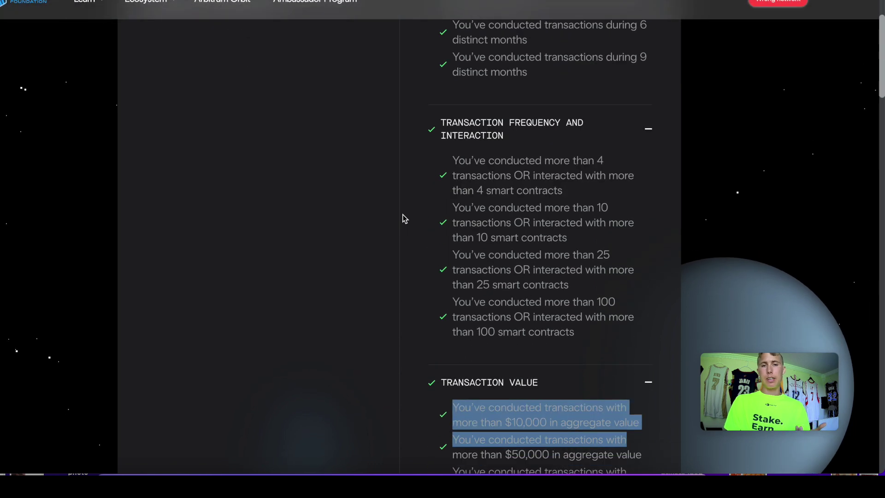
{"action": "left_click", "coordinate": [390, 296]}
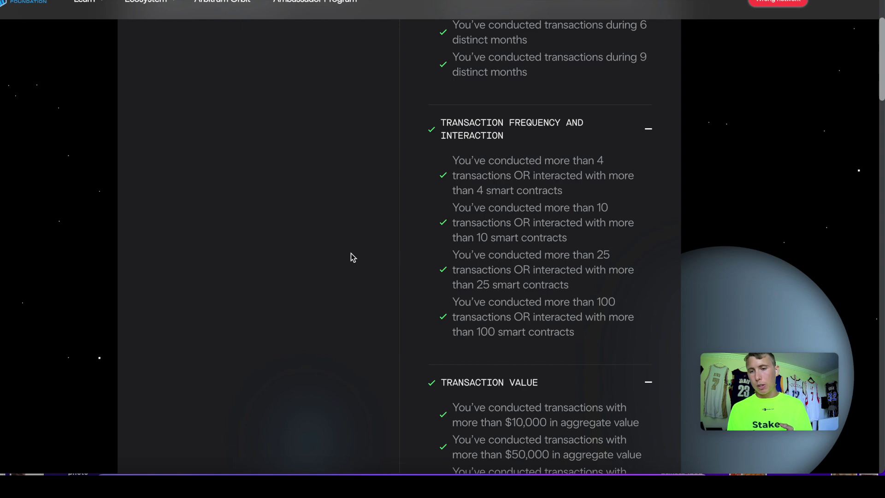
{"action": "scroll", "coordinate": [351, 256], "scroll_direction": "down", "scroll_amount": 3}
{"action": "scroll", "coordinate": [354, 256], "scroll_direction": "up", "scroll_amount": 7}
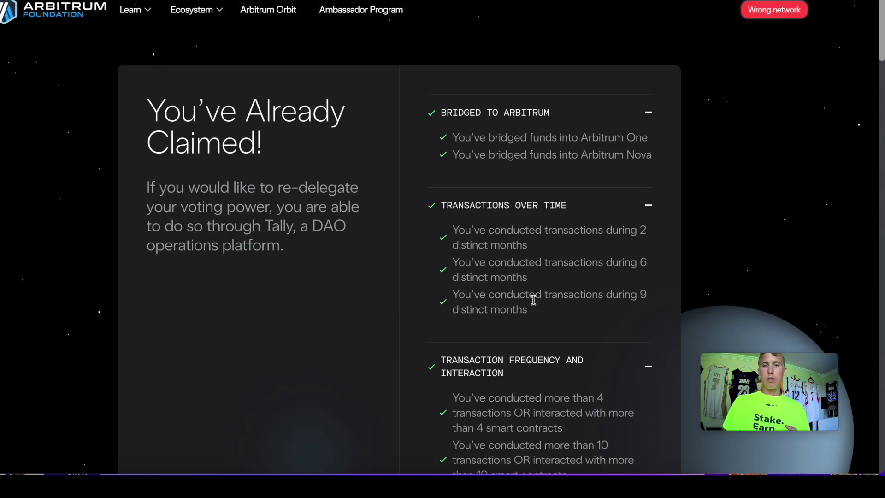
{"action": "left_click_drag", "start_coordinate": [476, 229], "coordinate": [620, 314]}
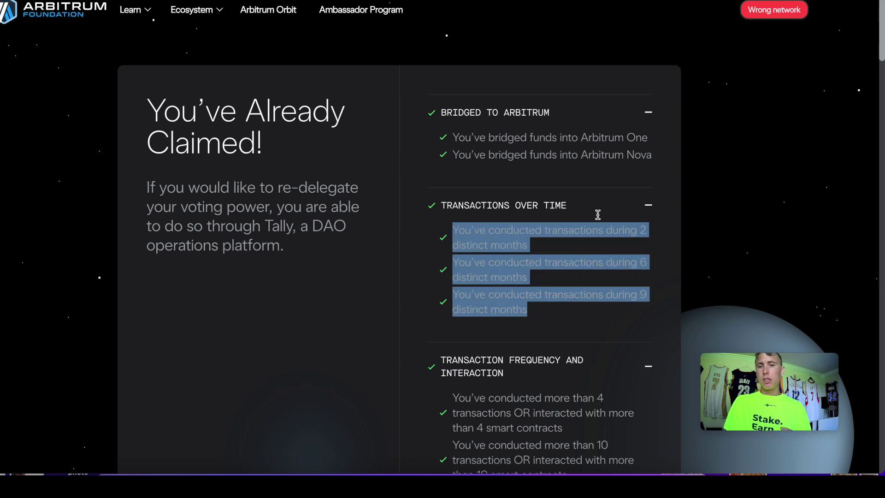
{"action": "left_click", "coordinate": [535, 254]}
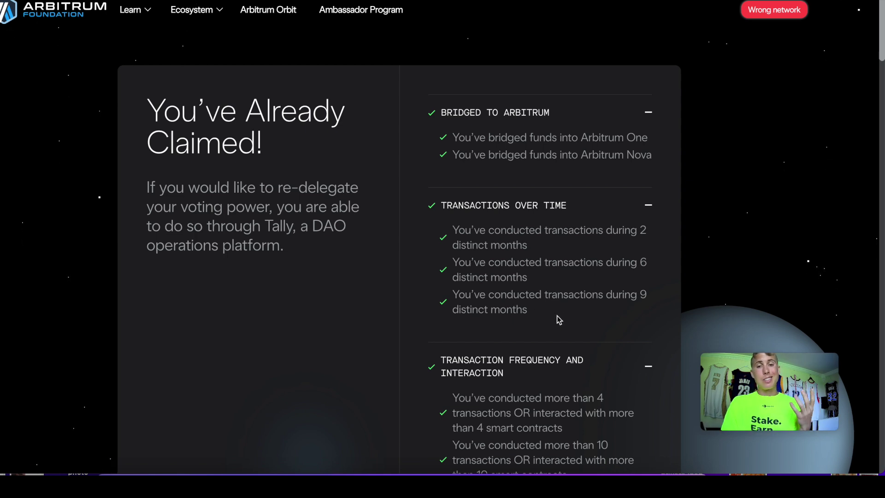
{"action": "left_click_drag", "start_coordinate": [556, 315], "coordinate": [459, 294]}
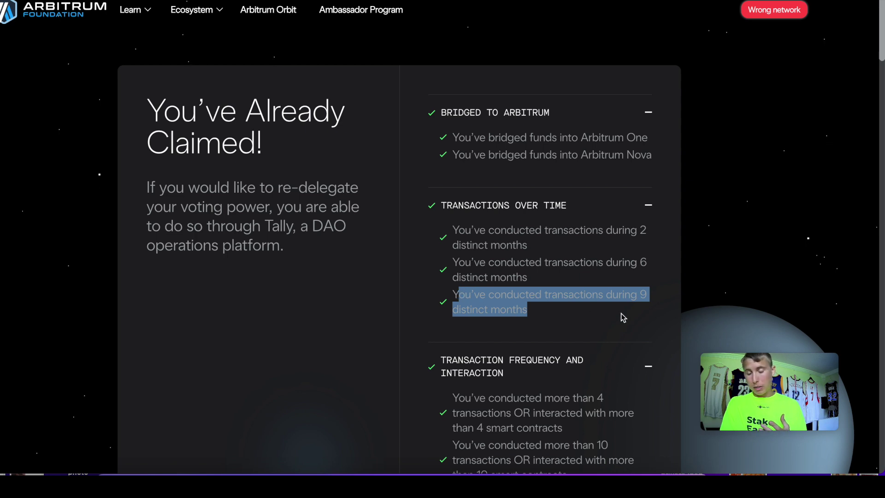
{"action": "scroll", "coordinate": [622, 318], "scroll_direction": "down", "scroll_amount": 2}
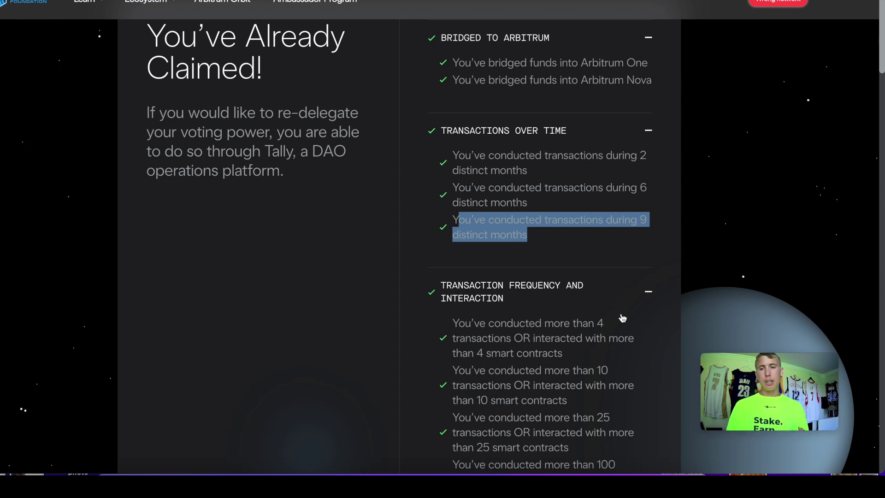
{"action": "double_click", "coordinate": [713, 381]}
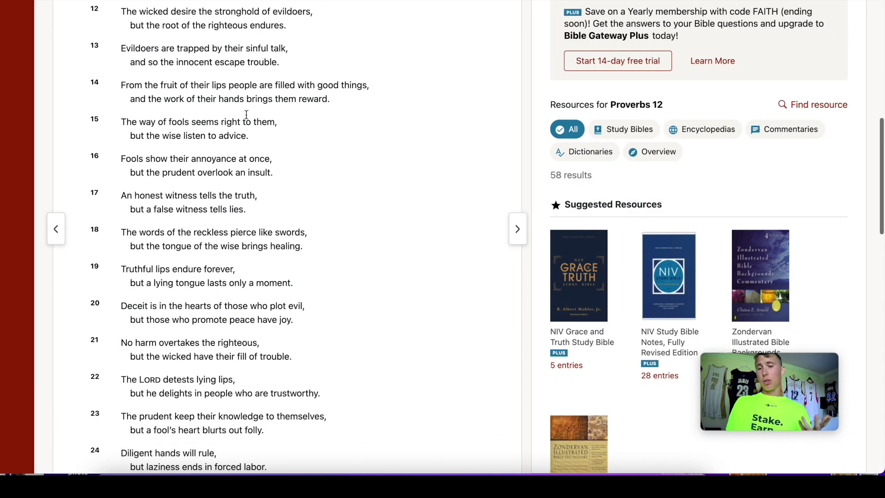
{"action": "scroll", "coordinate": [247, 119], "scroll_direction": "down", "scroll_amount": 6}
{"action": "scroll", "coordinate": [247, 119], "scroll_direction": "down", "scroll_amount": 1}
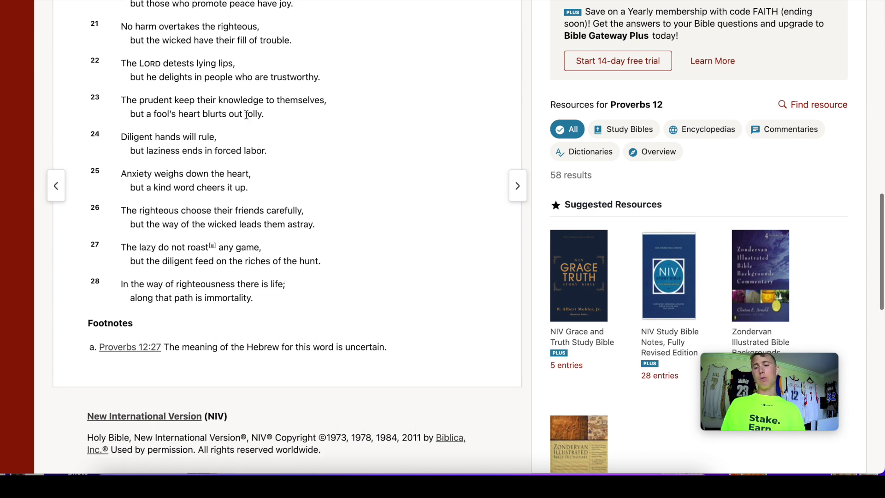